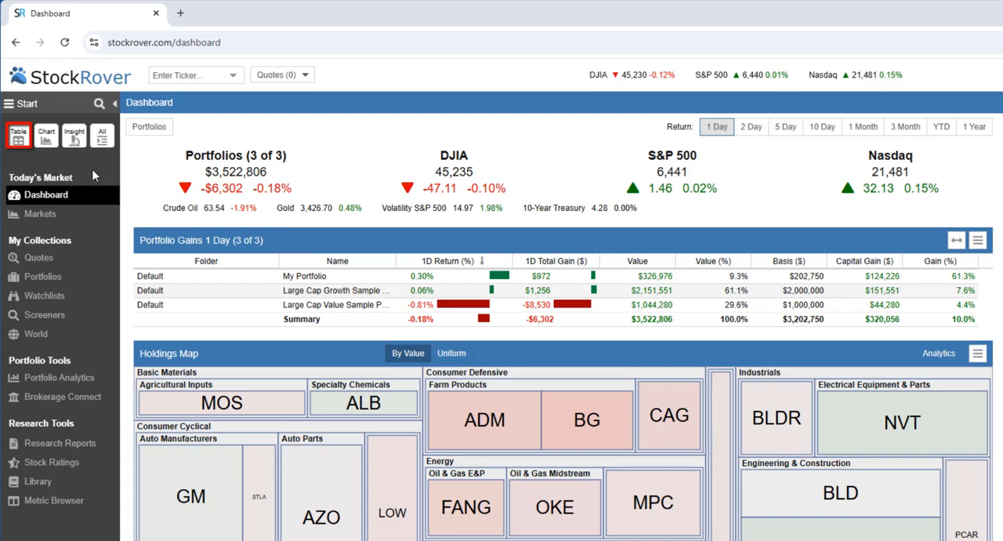
# - Open the Table workspace and look through the available table views, including the Price Performance group
pyautogui.click(18, 137)
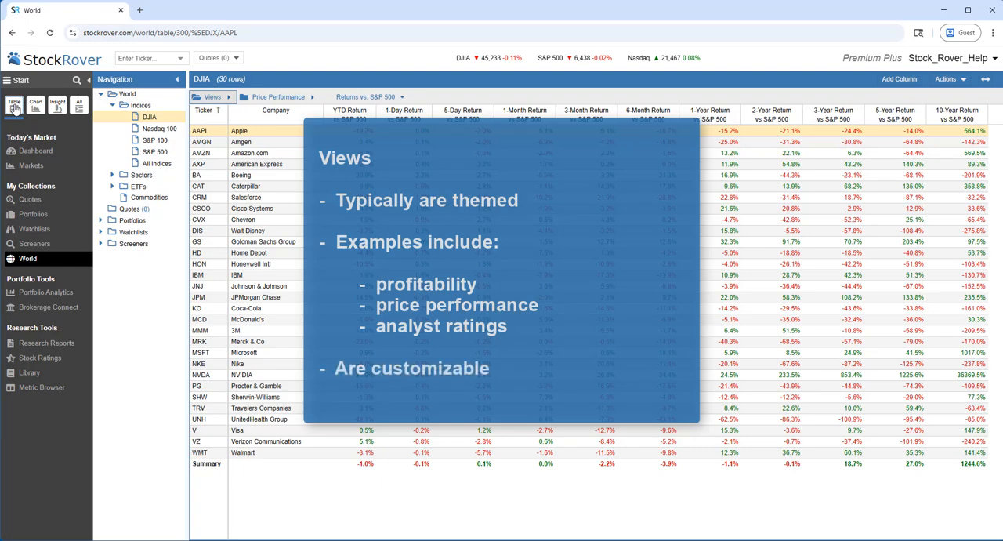
pyautogui.click(193, 99)
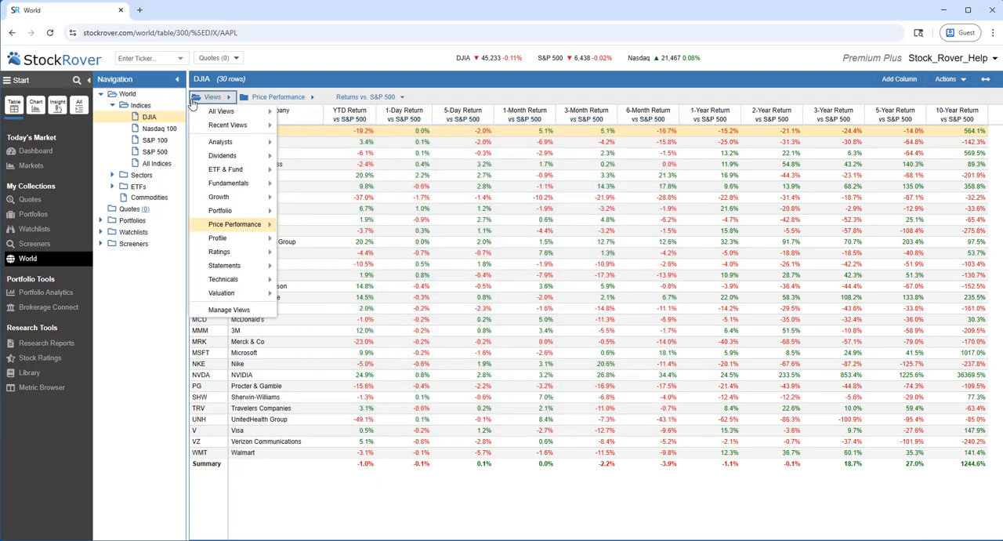
pyautogui.moveTo(202, 113)
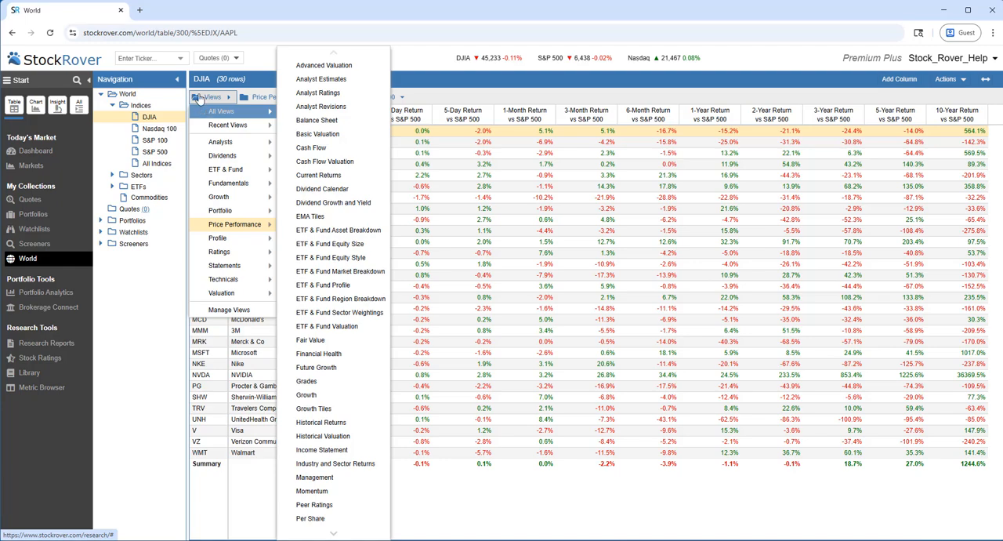
pyautogui.click(199, 97)
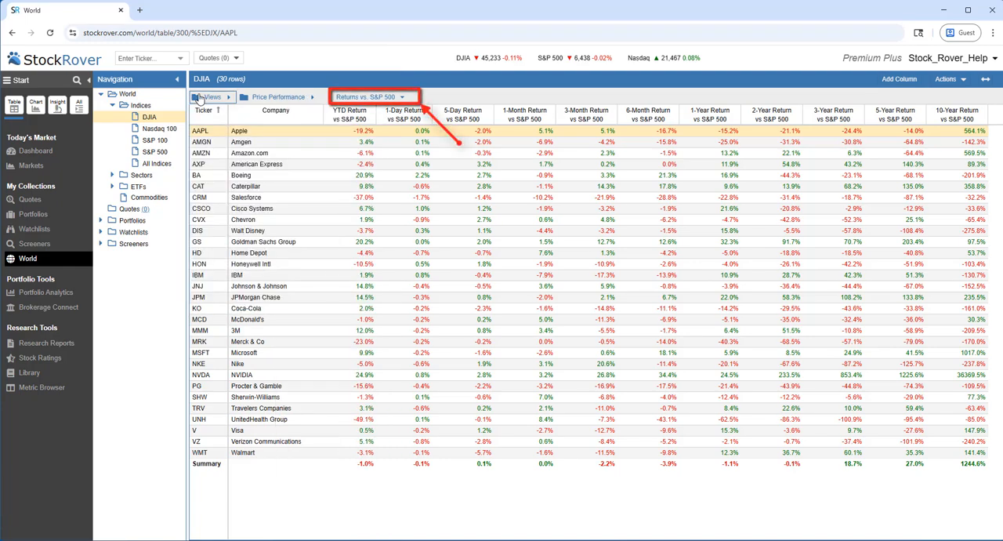
pyautogui.click(306, 101)
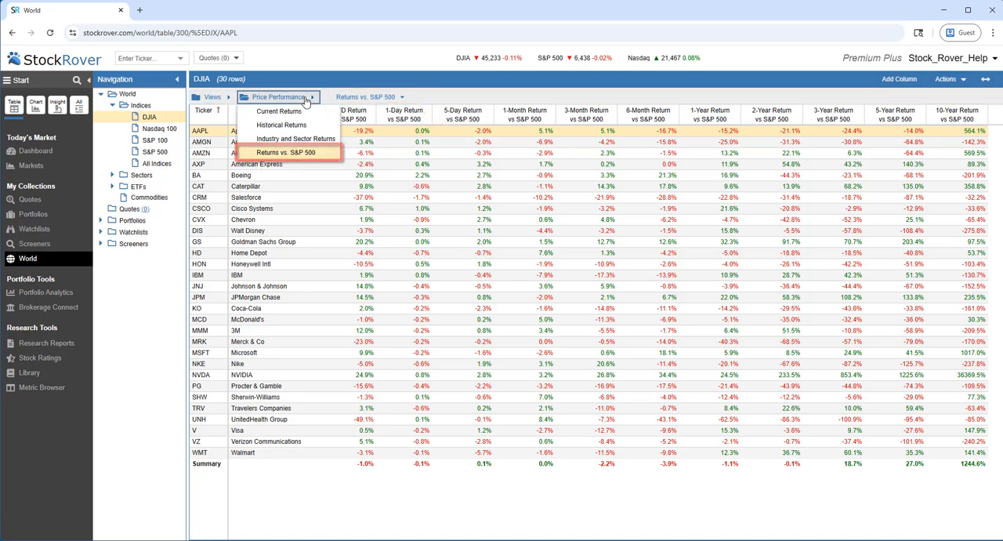
# - Switch the DJIA table to the Basic Valuation view
pyautogui.click(206, 97)
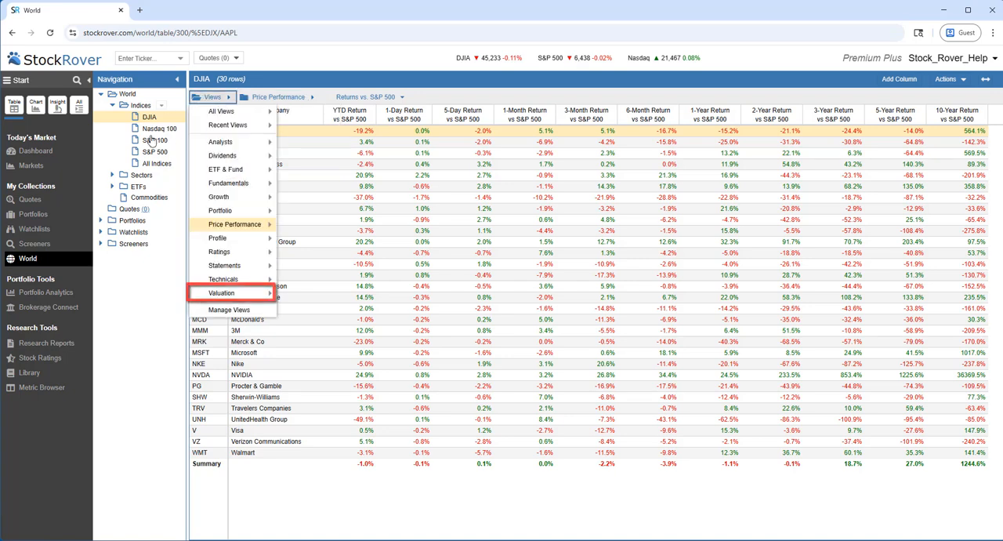
pyautogui.moveTo(210, 301)
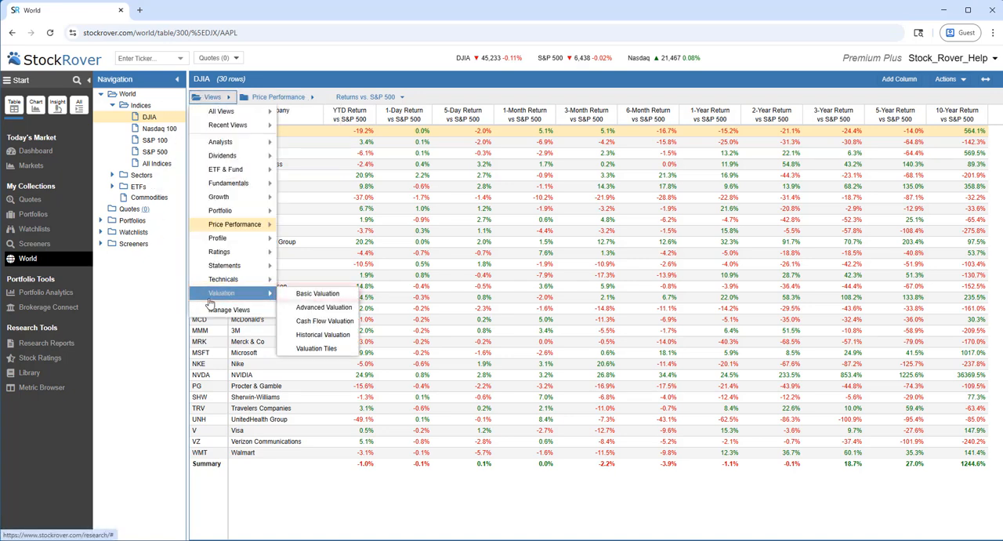
pyautogui.click(292, 302)
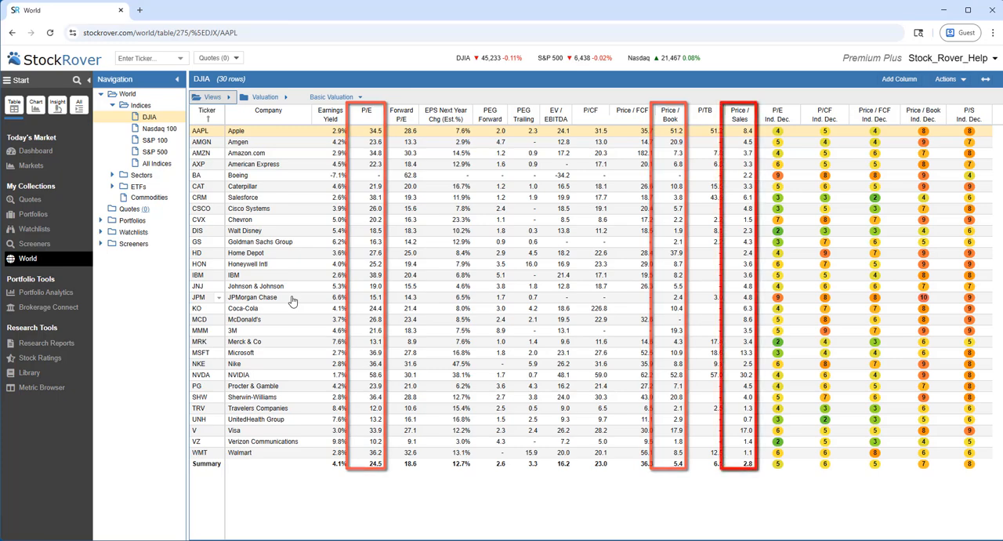
pyautogui.click(212, 97)
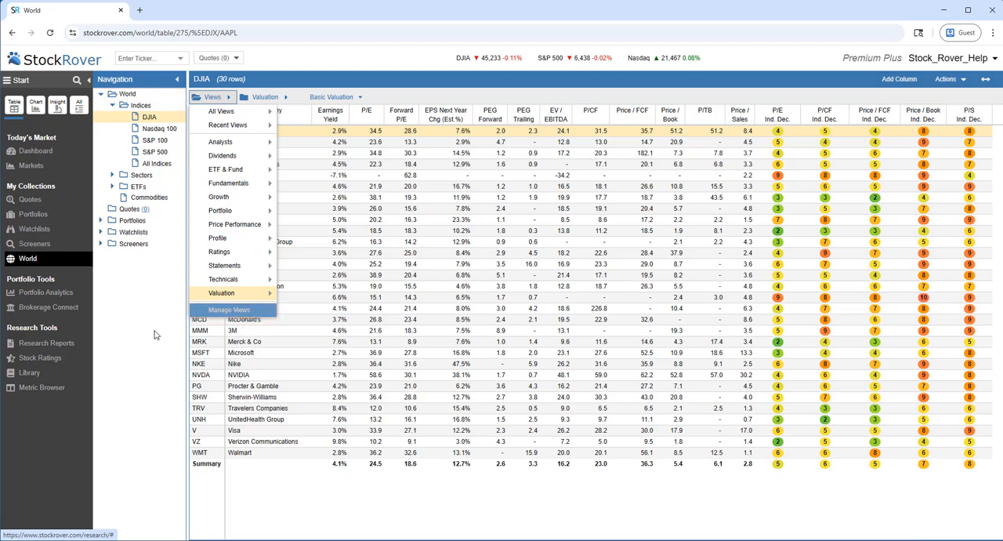
pyautogui.click(131, 334)
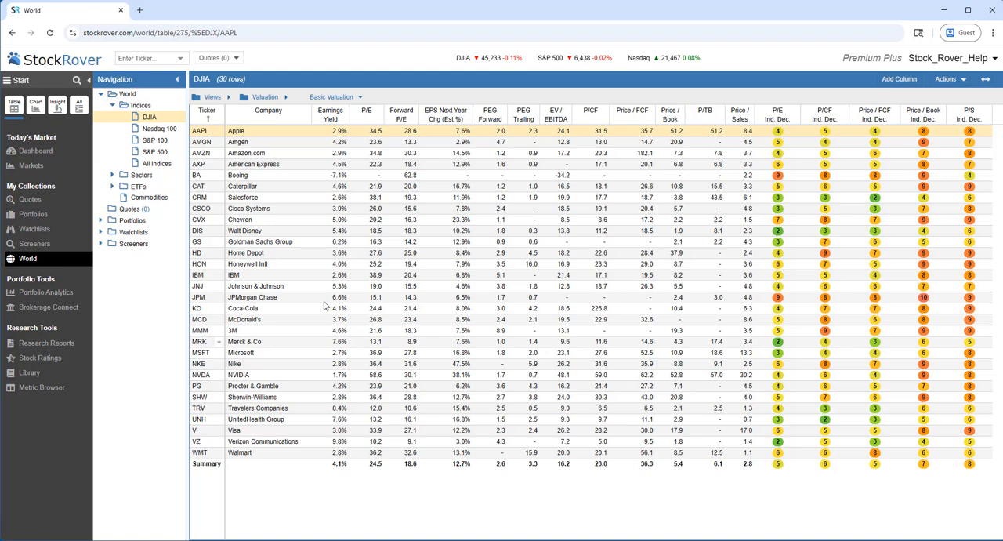
# - Look at the historical valuation data for Apple (AAPL) and close it
pyautogui.rightClick(390, 133)
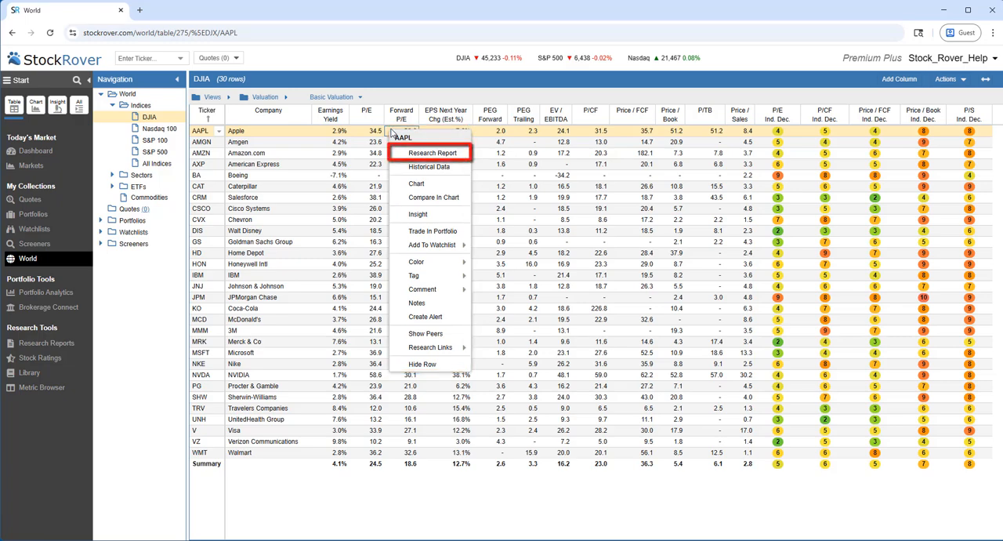
pyautogui.click(421, 167)
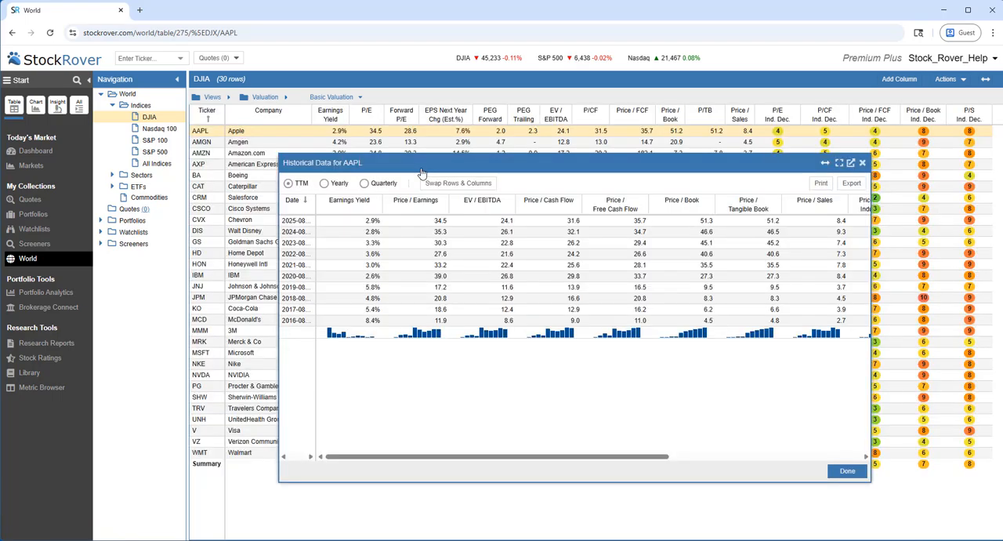
pyautogui.click(863, 163)
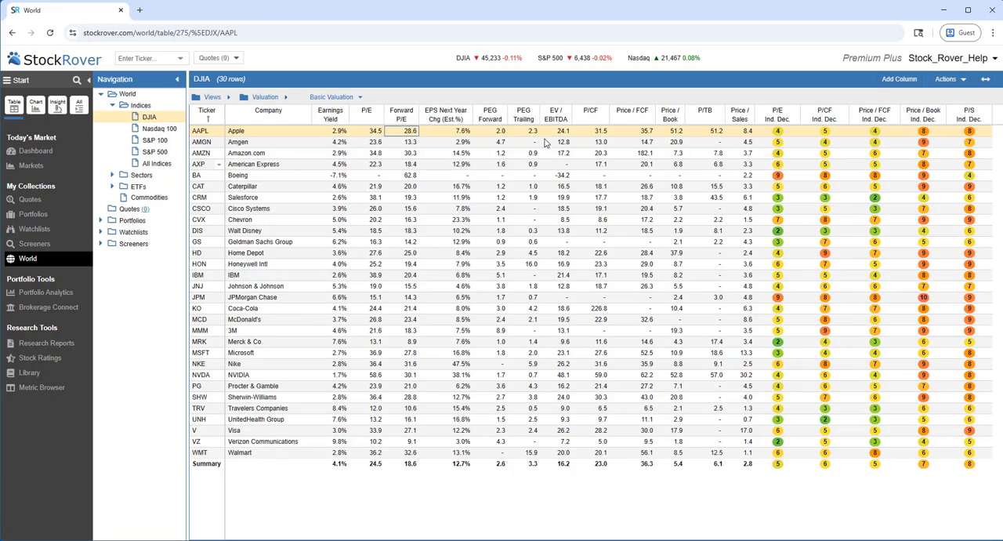
# - Examine the tag and comment options available for the Apple row
pyautogui.rightClick(286, 136)
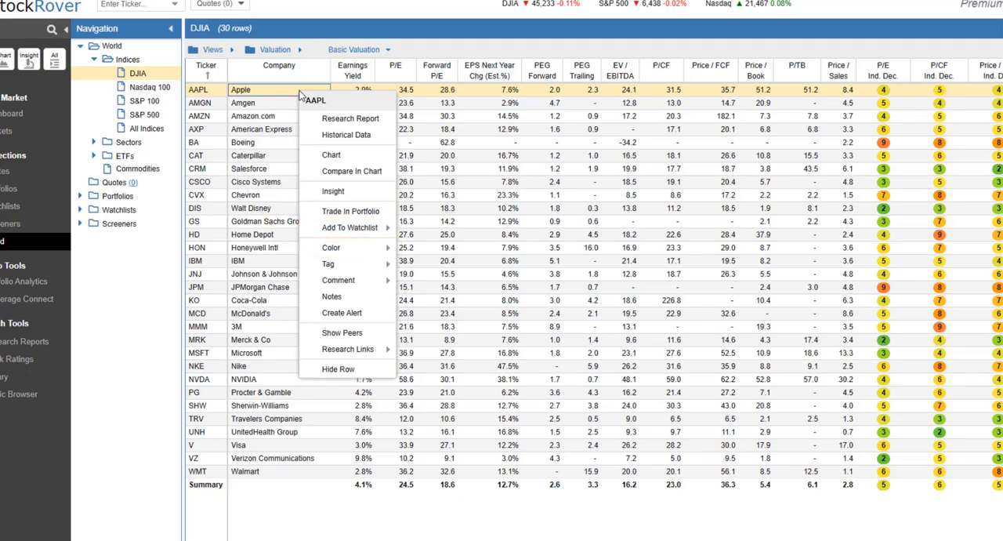
pyautogui.moveTo(383, 269)
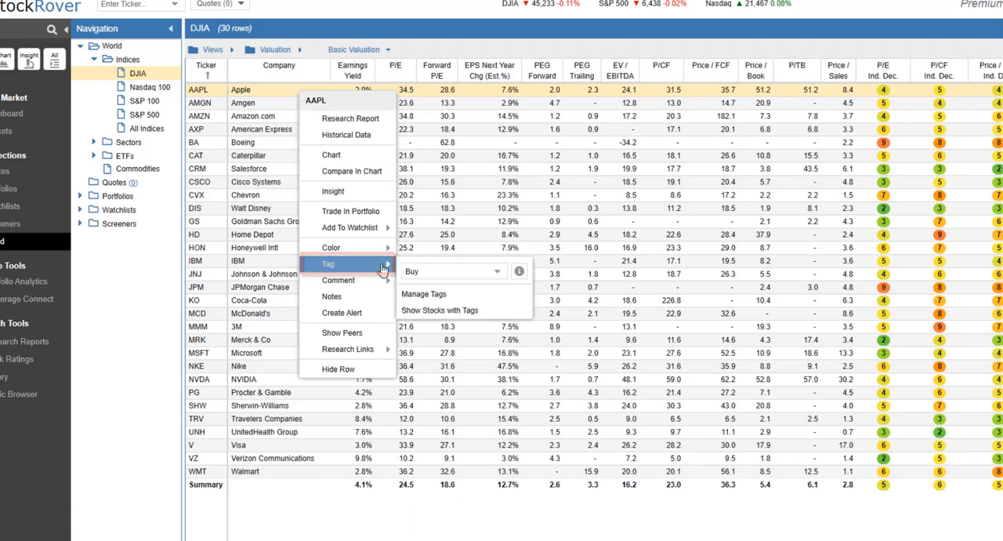
pyautogui.click(499, 275)
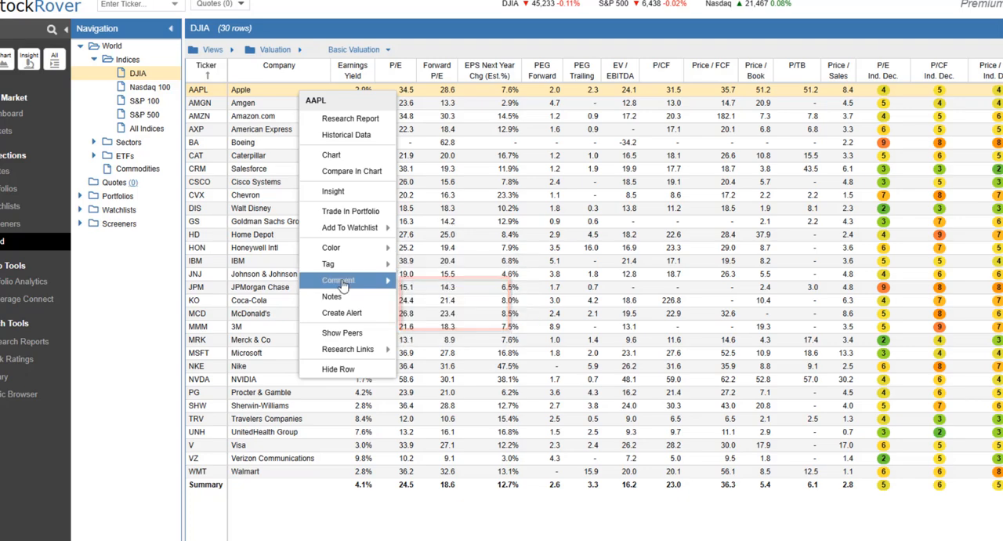
pyautogui.moveTo(342, 284)
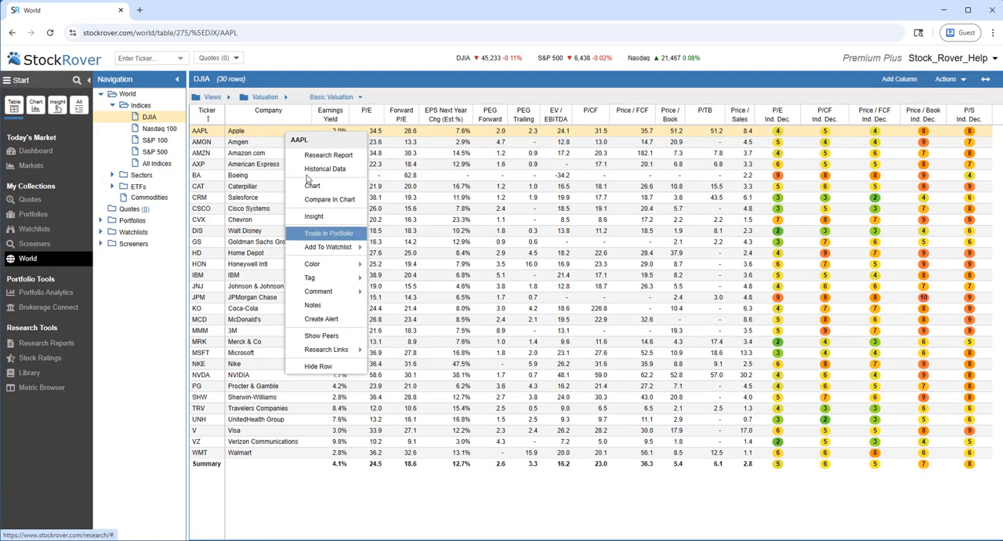
# - Read the explanation of the P/E metric and sort the DJIA table by P/E in descending order
pyautogui.click(375, 115)
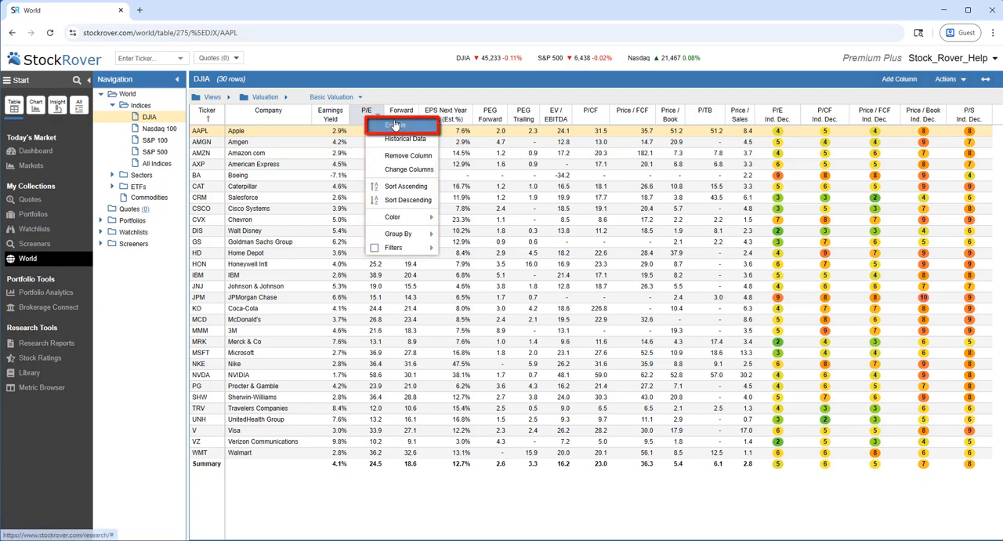
pyautogui.click(395, 125)
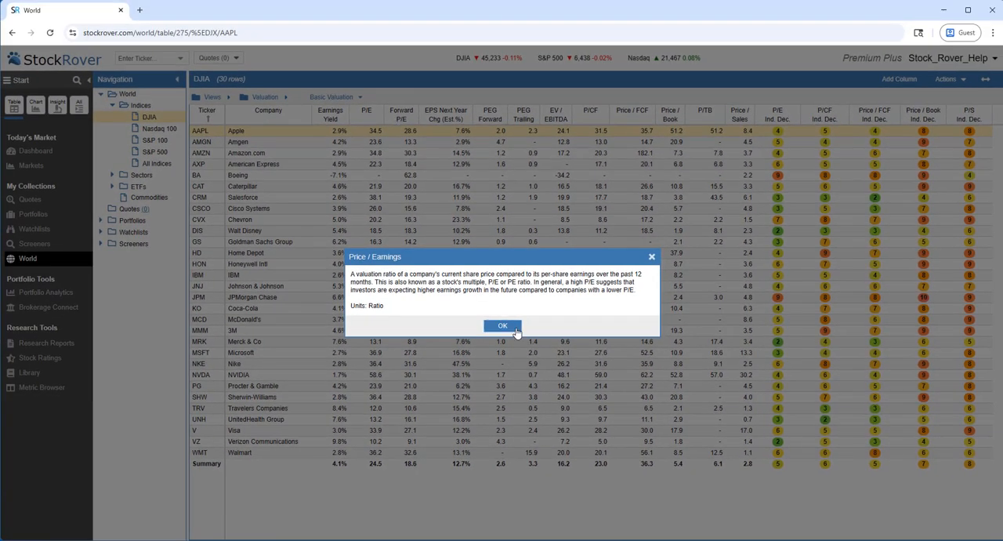
pyautogui.click(503, 326)
pyautogui.click(377, 114)
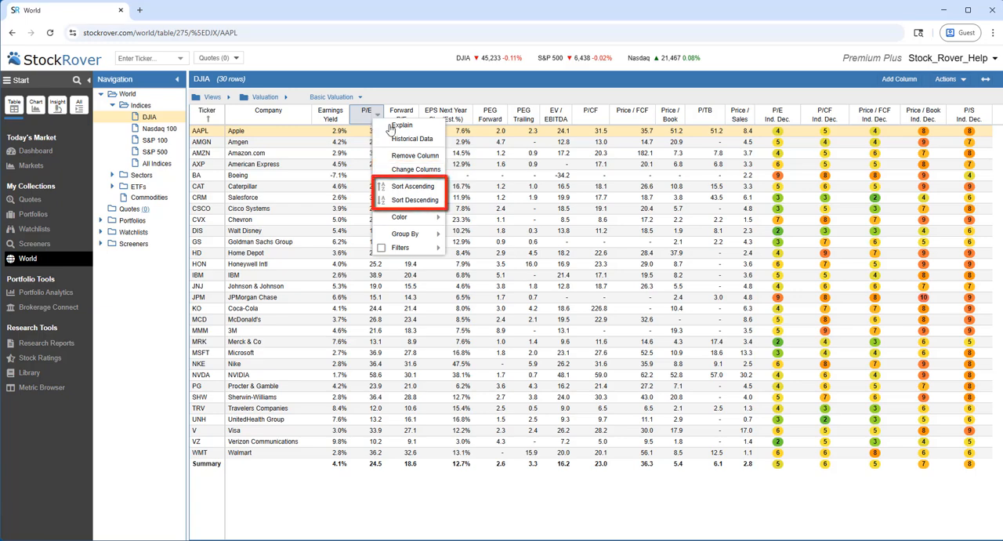
pyautogui.click(415, 200)
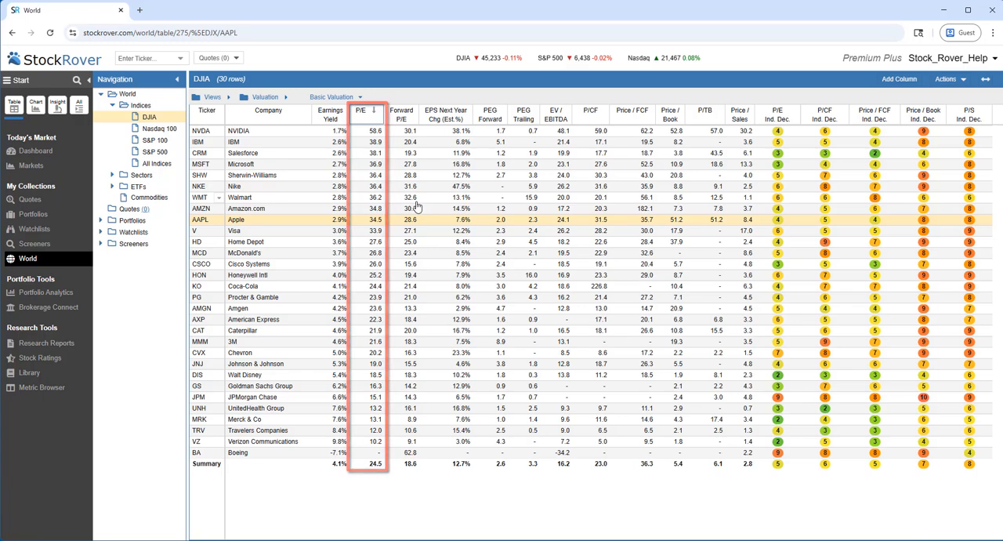
# - Filter the DJIA table to stocks with a P/E greater than 35
pyautogui.click(376, 118)
pyautogui.moveTo(383, 257)
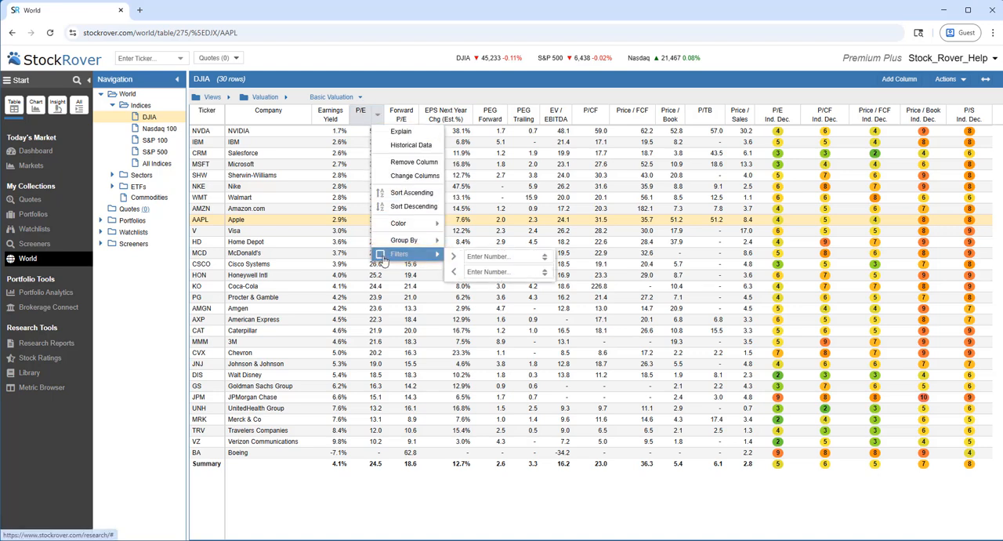
pyautogui.click(477, 257)
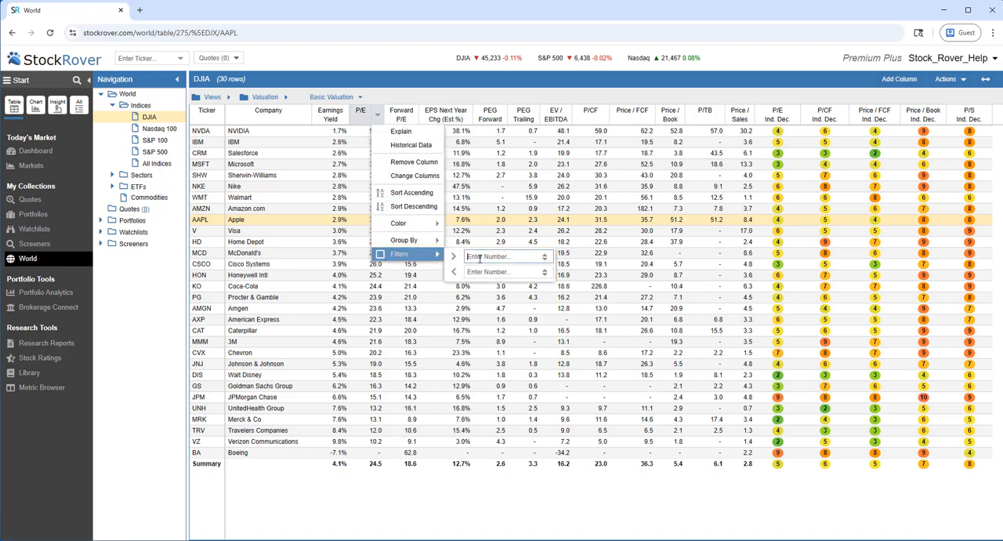
pyautogui.write('35')
pyautogui.press('Return')
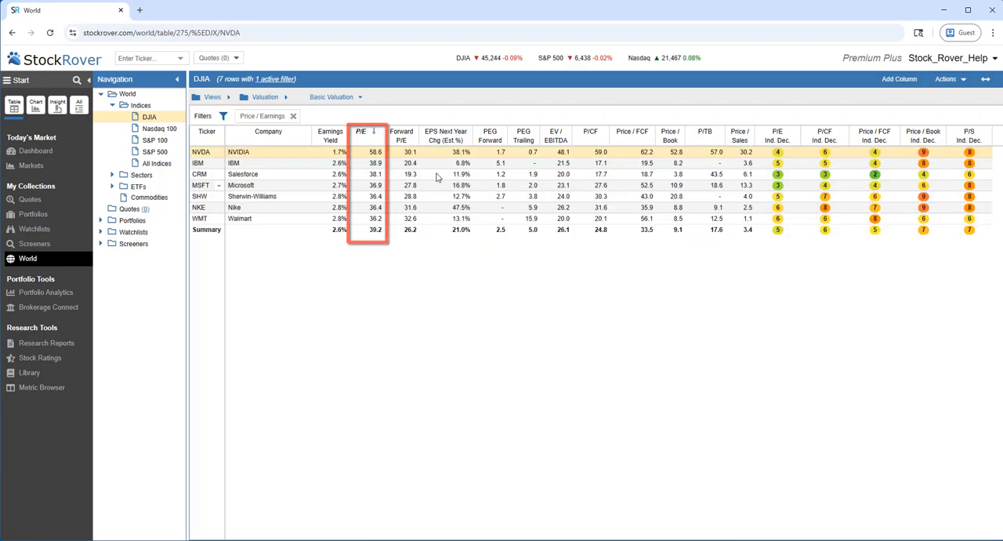
# - Group the filtered DJIA stocks by tag
pyautogui.rightClick(374, 139)
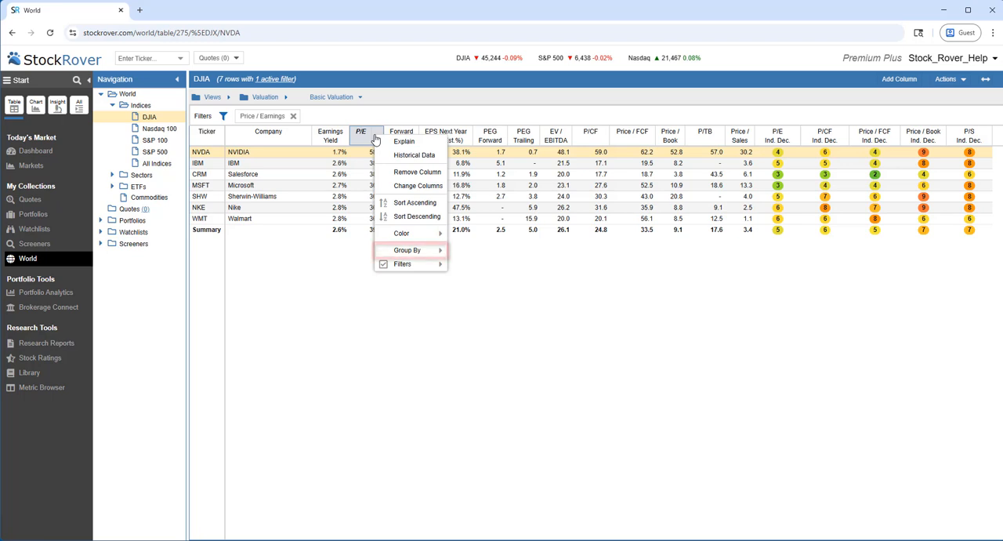
pyautogui.moveTo(405, 256)
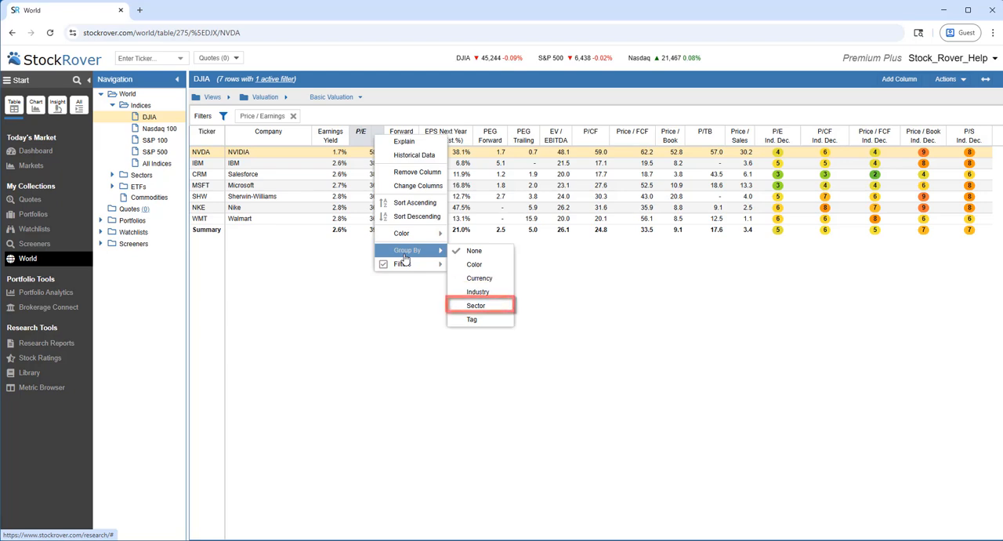
pyautogui.click(472, 328)
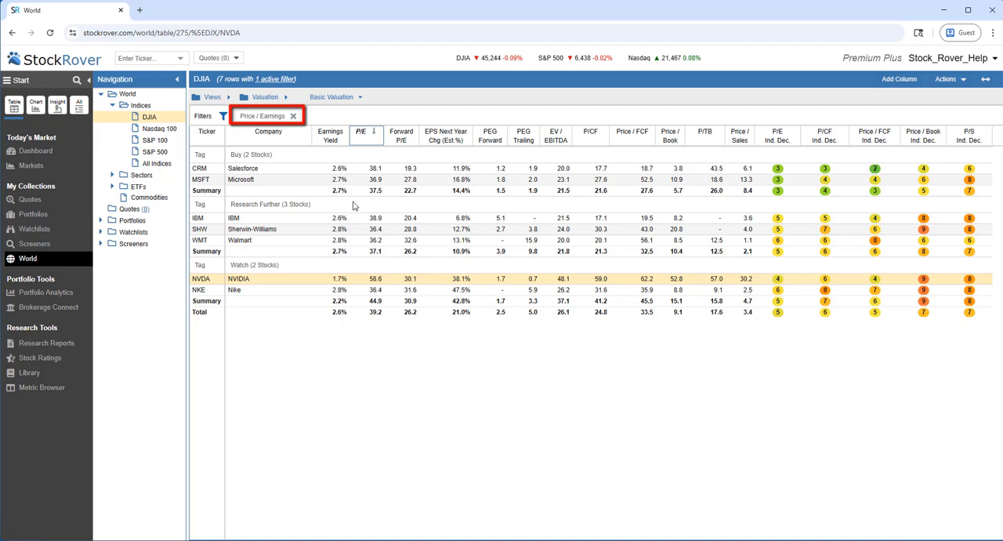
# - Remove the Price / Earnings filter and set the table's grouping to None
pyautogui.click(293, 116)
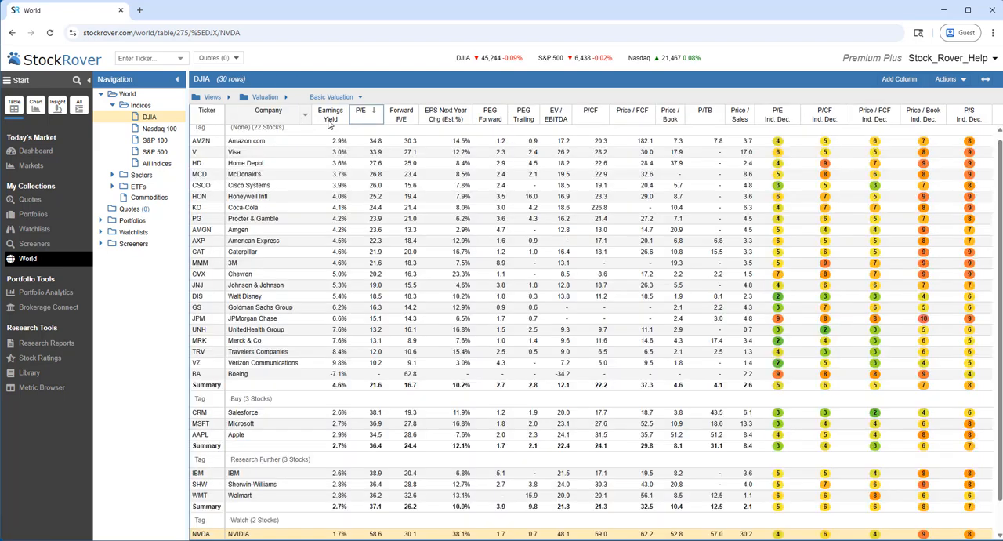
pyautogui.click(378, 116)
pyautogui.moveTo(413, 238)
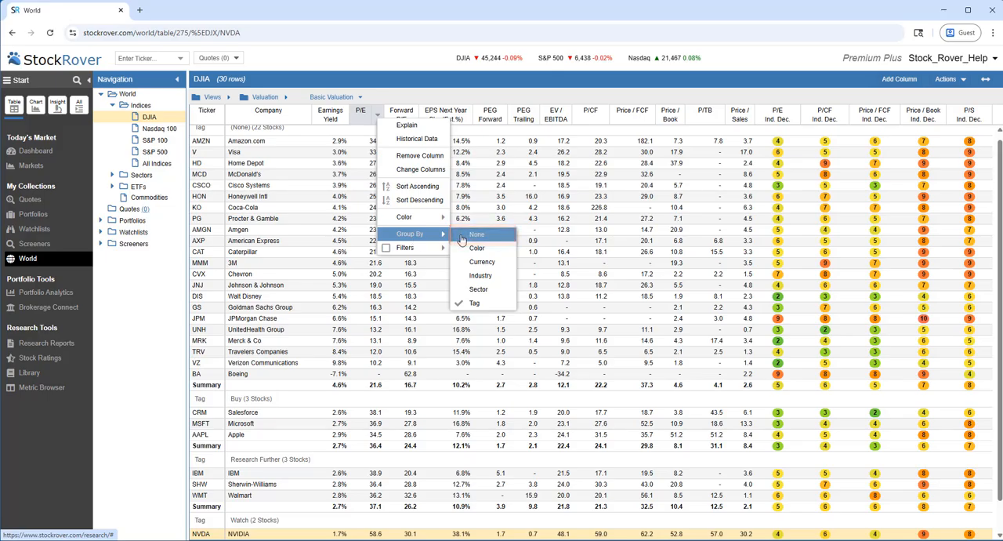
pyautogui.click(464, 236)
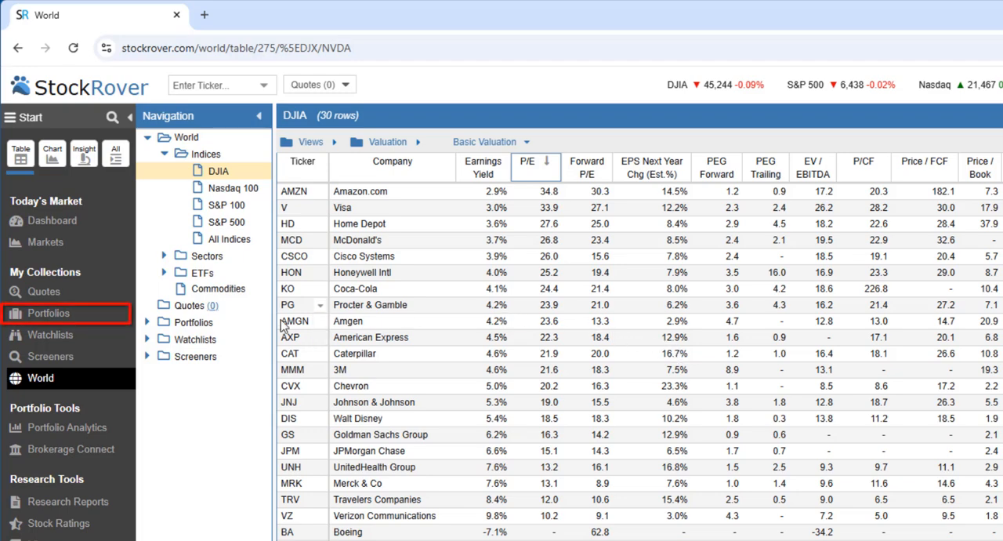
# - Show the tickers of the portfolios and exclude the Large Cap Value Sample Portfolio, with the navigation area widened
pyautogui.click(53, 318)
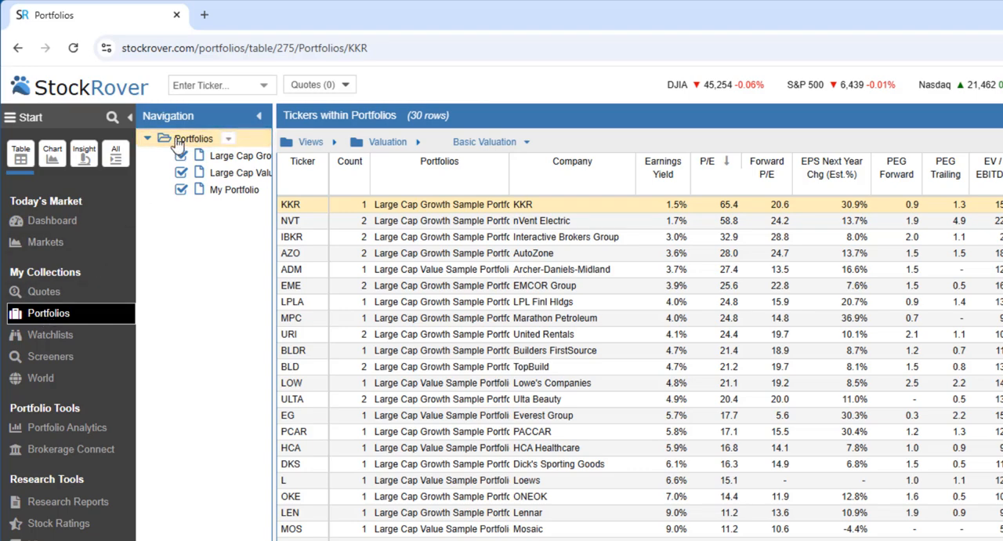
pyautogui.moveTo(275, 229); pyautogui.dragTo(358, 233)
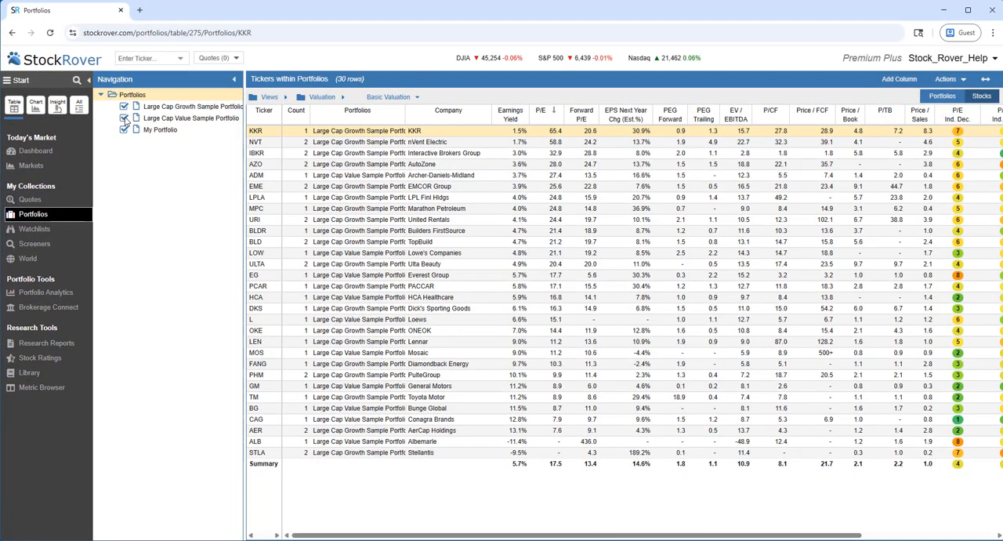
pyautogui.click(181, 173)
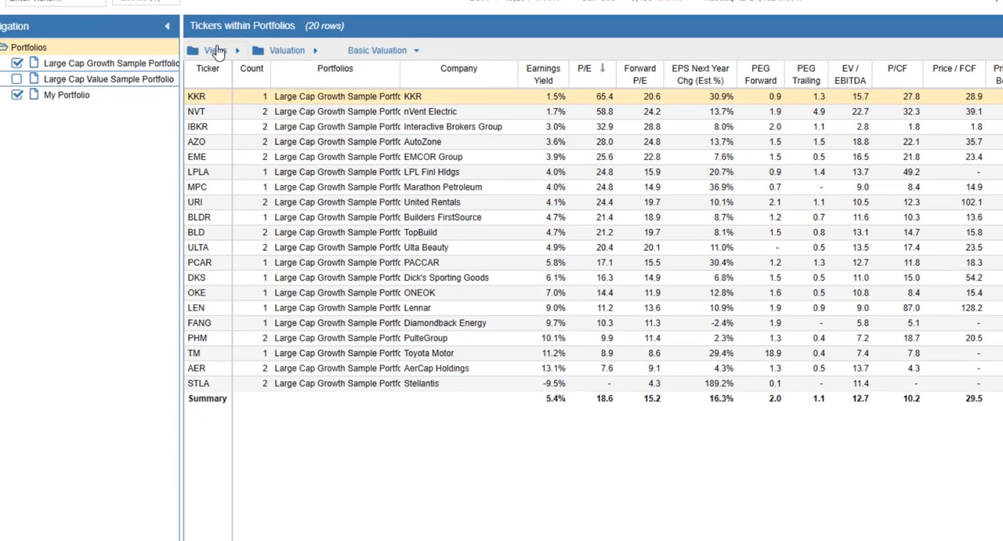
# - Switch the portfolio tickers table to the Portfolio Performance view
pyautogui.click(212, 50)
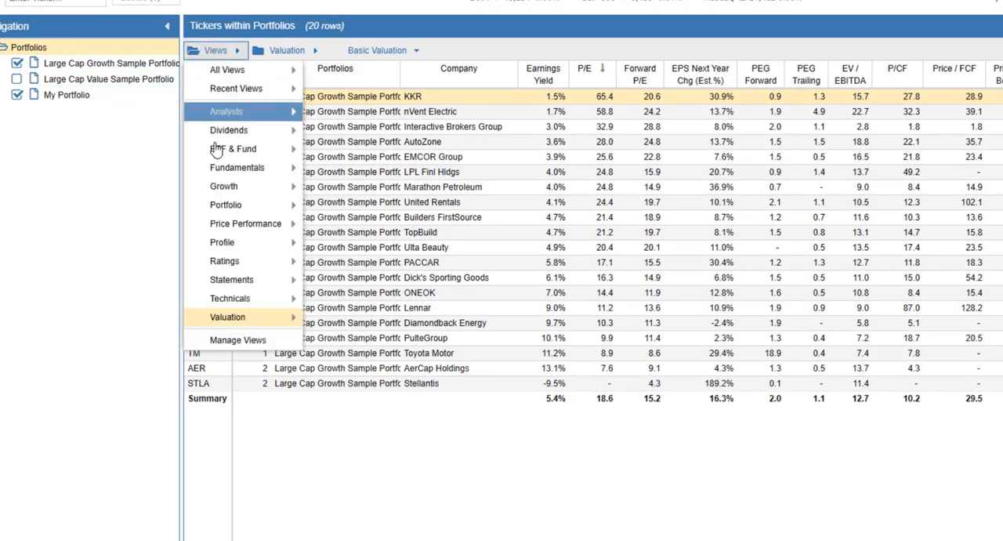
pyautogui.moveTo(219, 210)
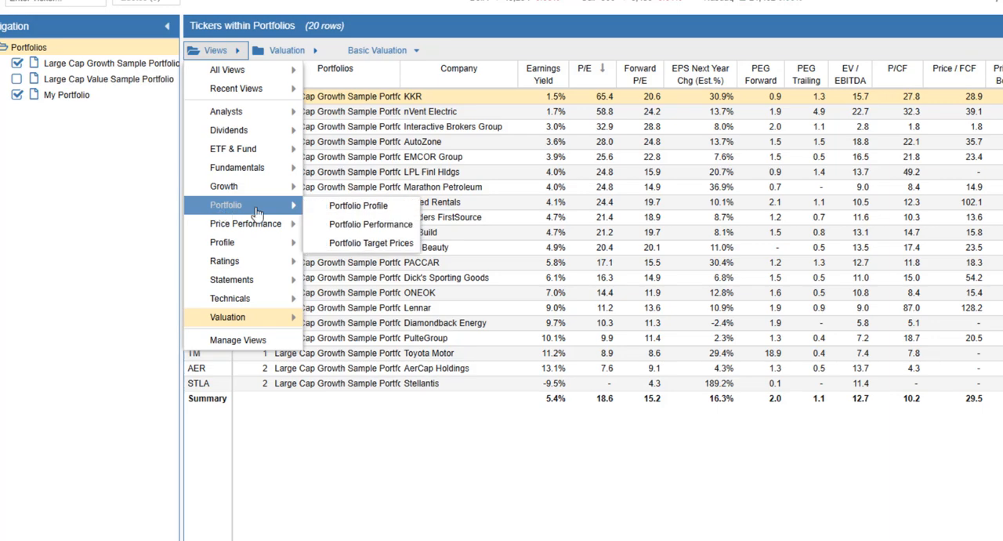
pyautogui.click(335, 225)
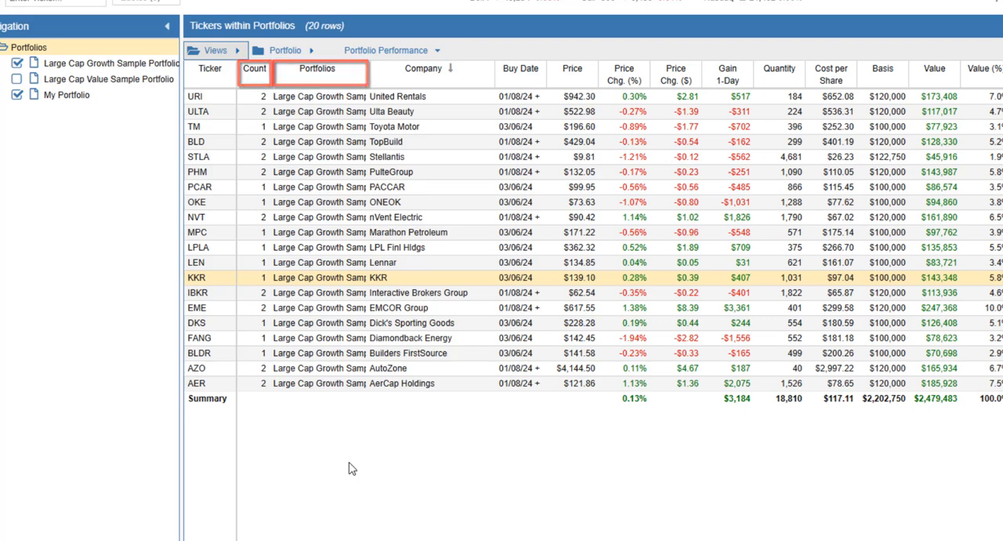
# - Show the table by portfolio, return it to individual stocks, and fit the columns to the available width
pyautogui.moveTo(281, 102)
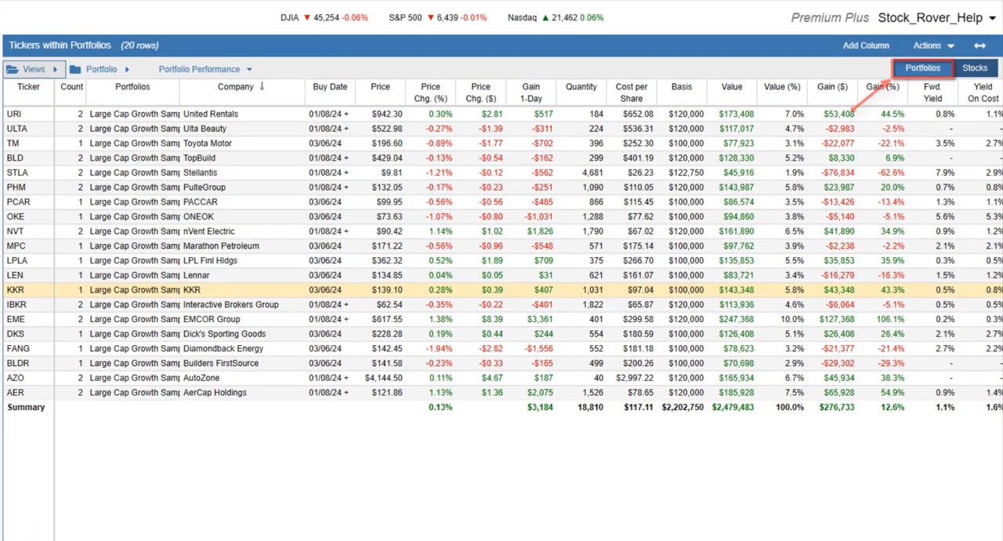
pyautogui.click(904, 70)
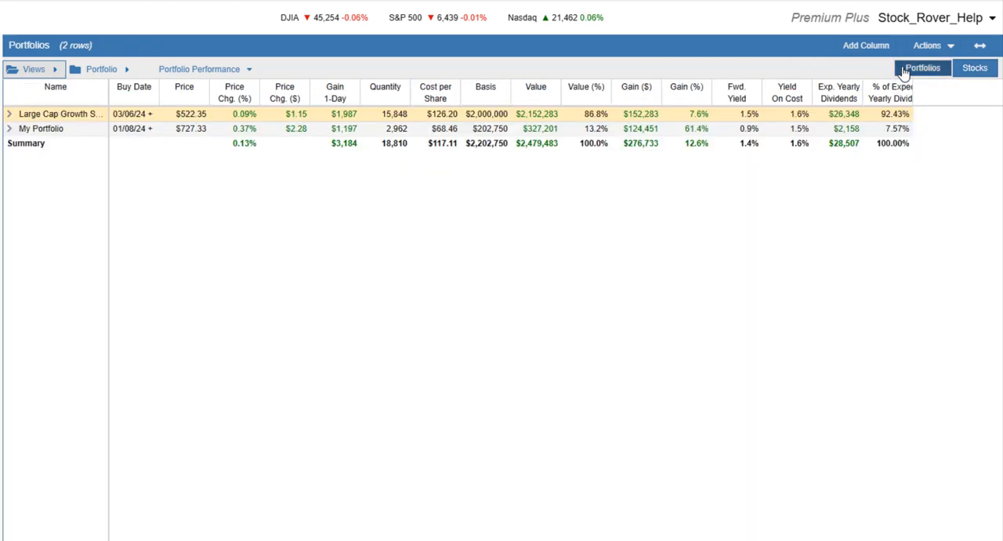
pyautogui.click(981, 46)
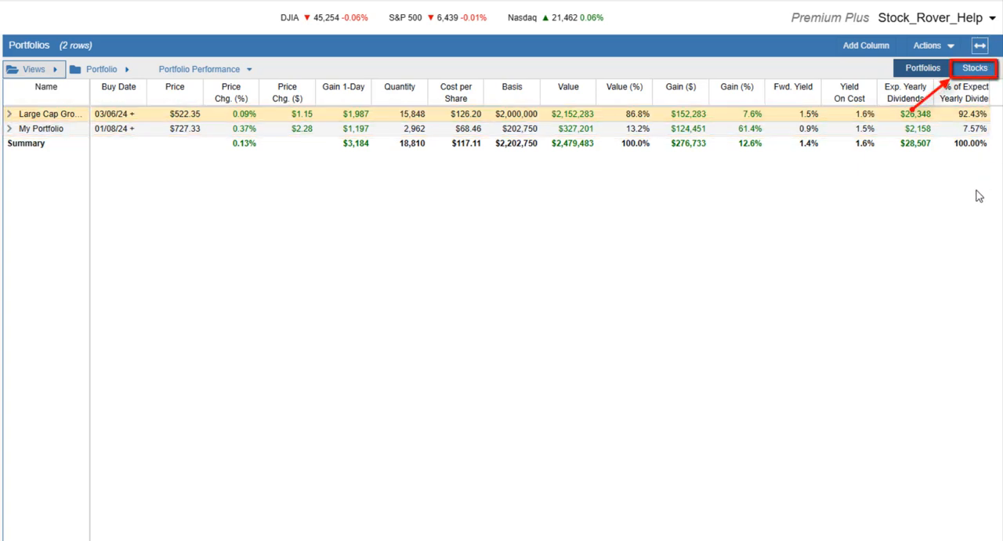
pyautogui.click(975, 69)
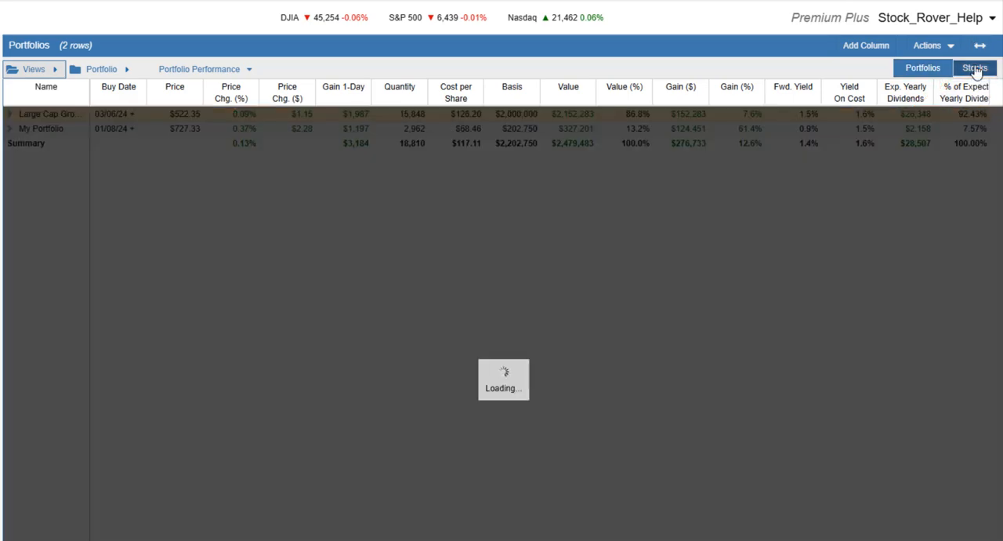
pyautogui.click(980, 46)
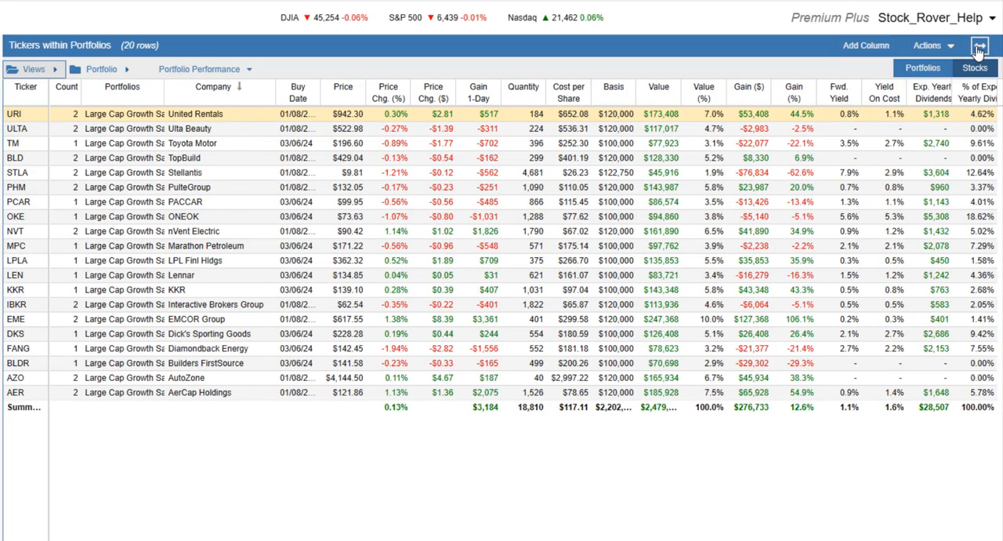
# - Display the available options for saving or exporting the table
pyautogui.click(958, 47)
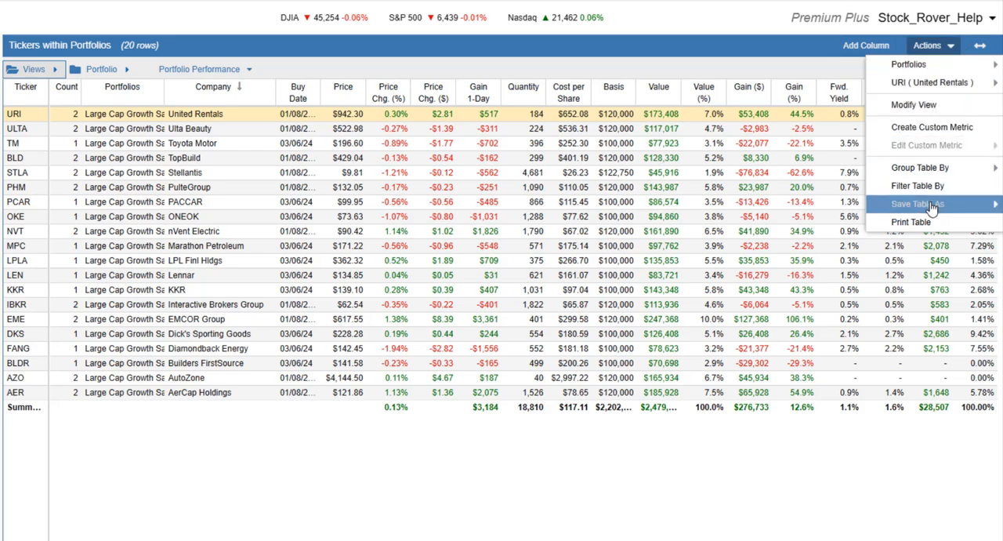
pyautogui.moveTo(933, 207)
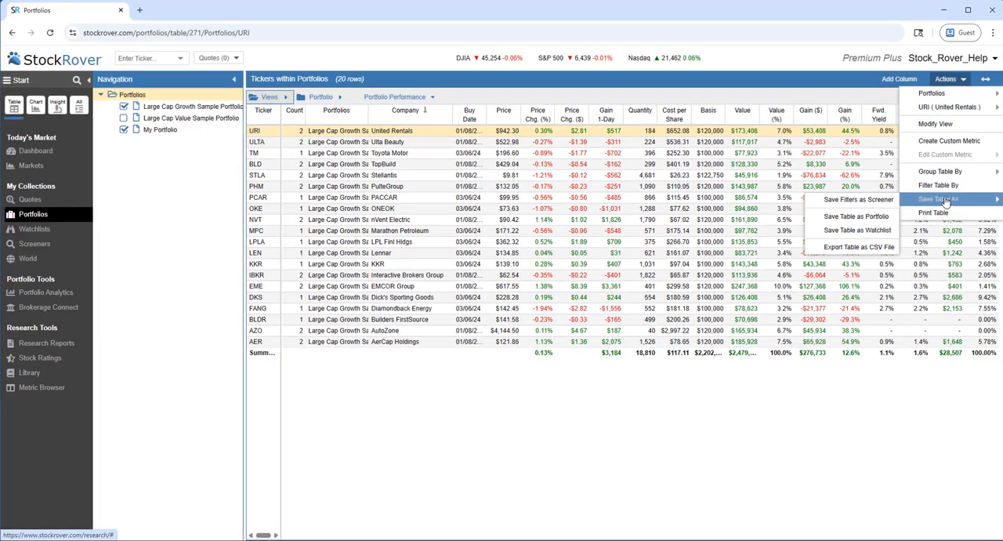
# - Add the Last Close metric from the Price folder as a column and place it between Price Chg. ($) and Gain 1-Day
pyautogui.click(882, 81)
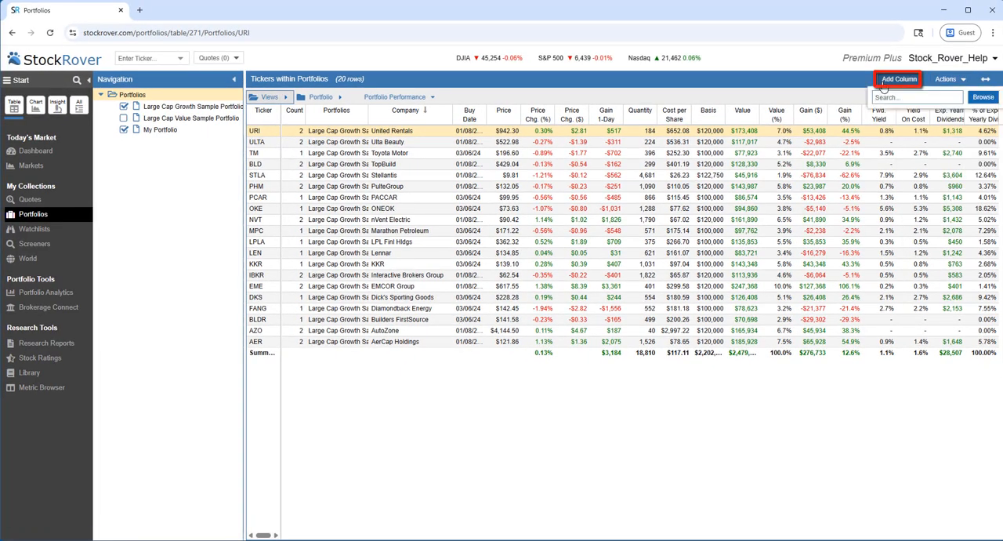
pyautogui.click(980, 97)
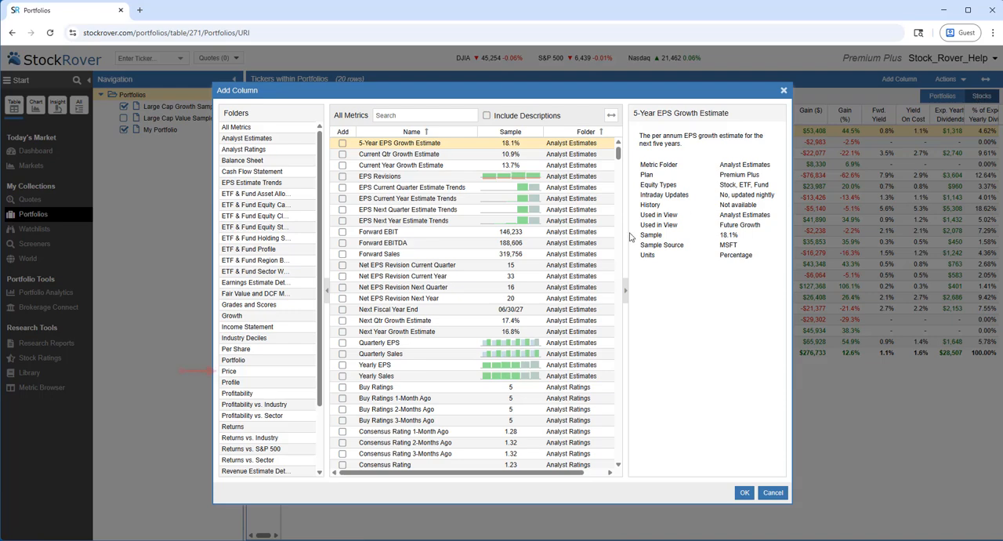
pyautogui.click(228, 372)
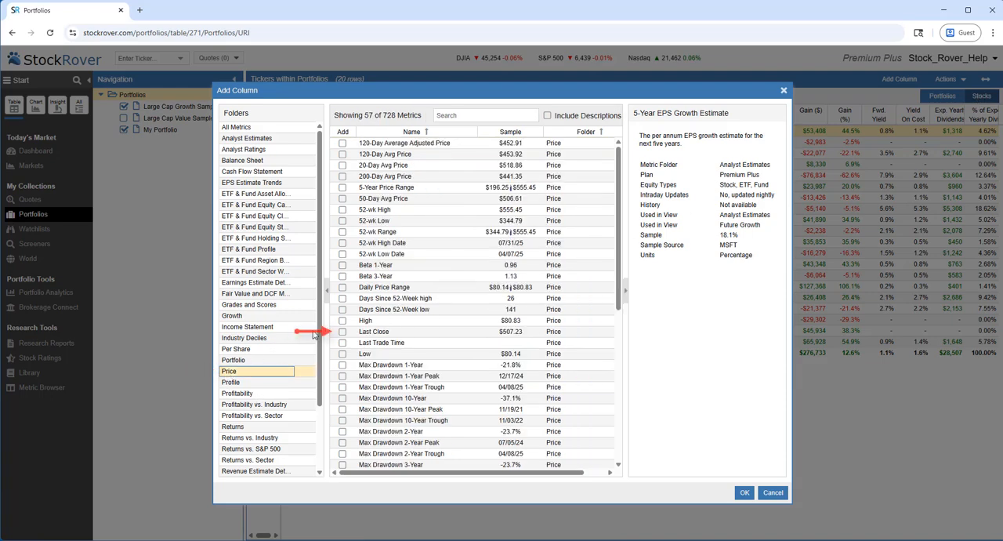
pyautogui.click(343, 332)
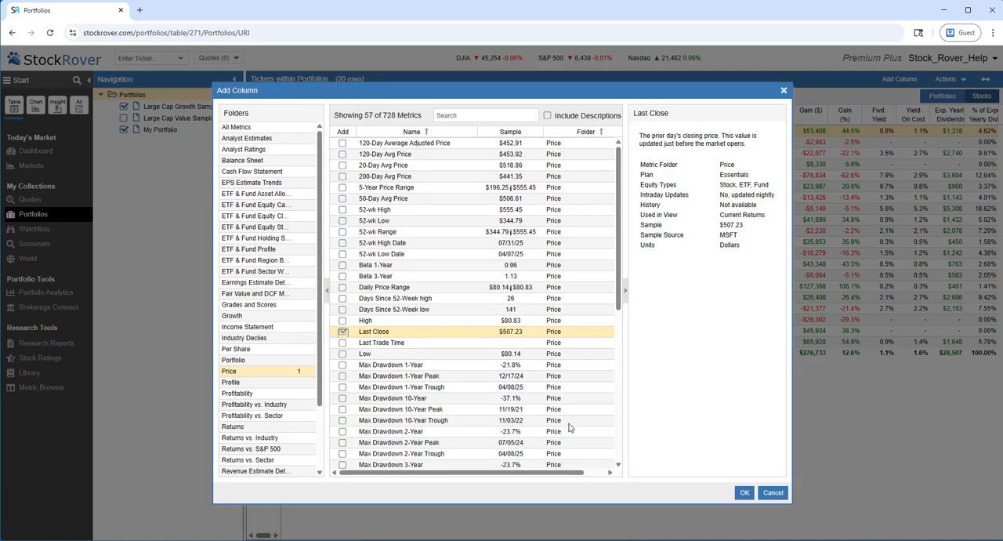
pyautogui.click(745, 493)
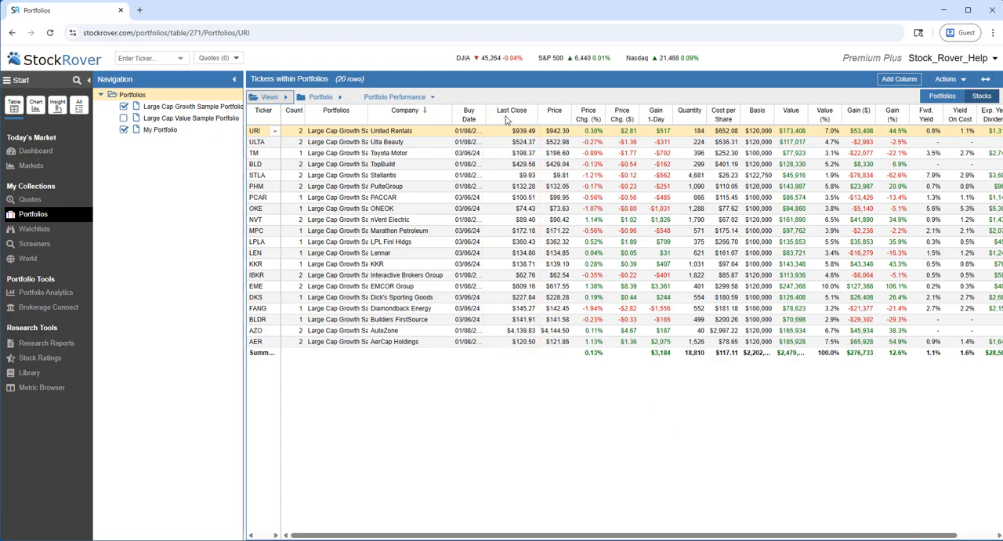
pyautogui.moveTo(506, 120); pyautogui.dragTo(618, 118)
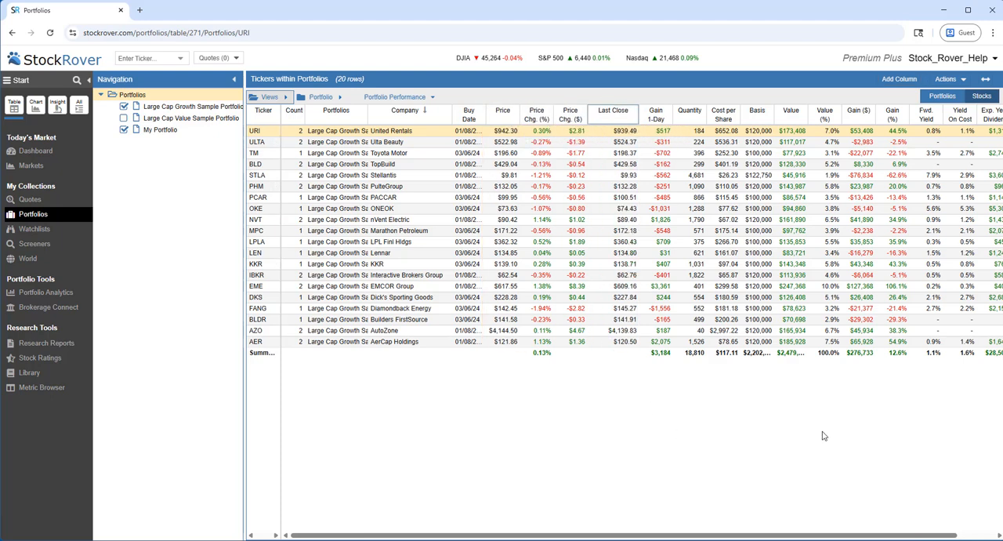
# - Switch the table to the Growth Tiles view and collapse the Navigation and Start areas to make room for the tiles
pyautogui.click(267, 98)
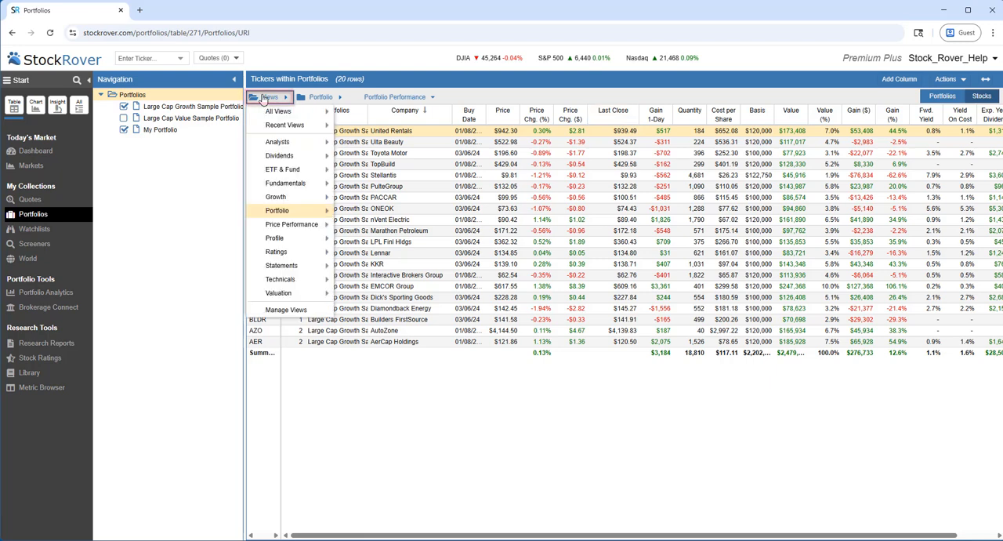
pyautogui.moveTo(287, 202)
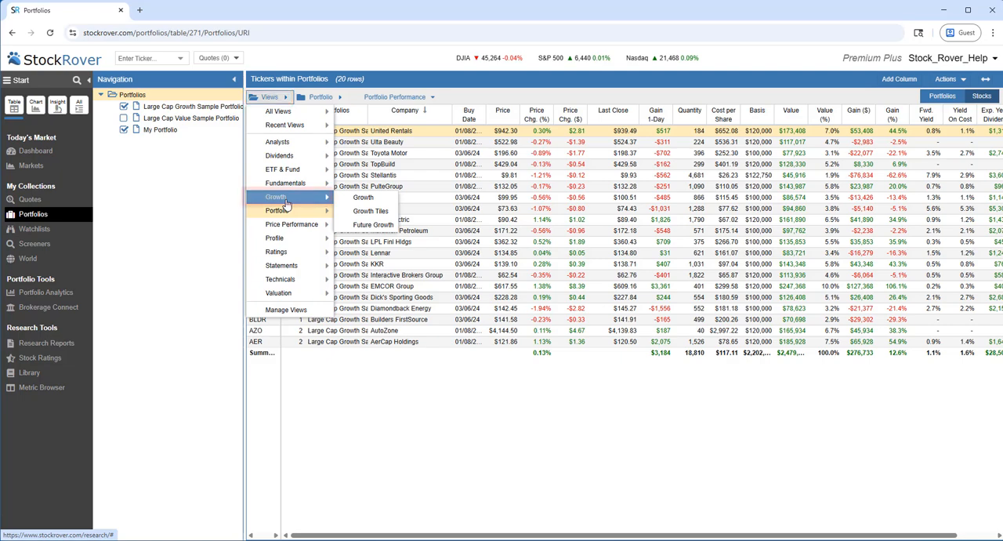
pyautogui.click(351, 212)
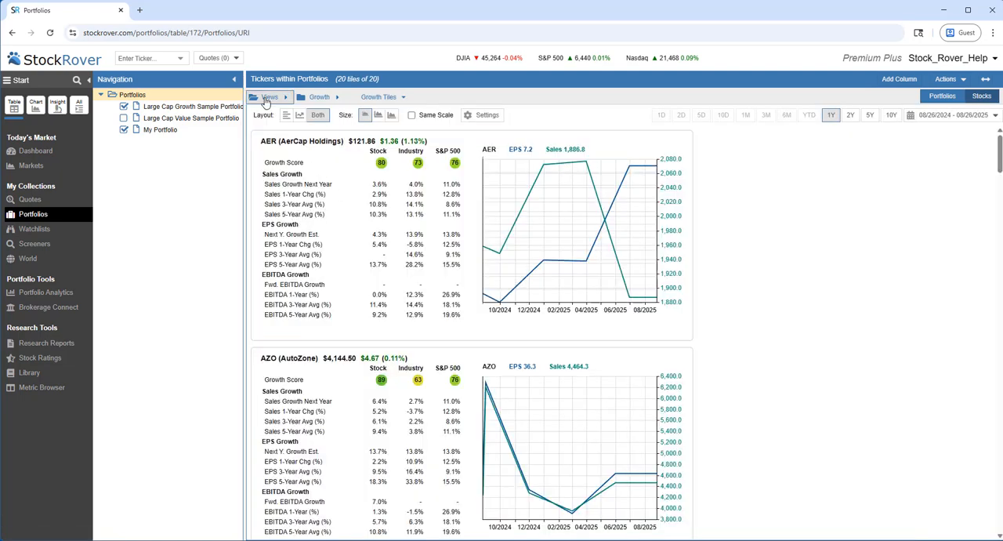
pyautogui.click(234, 79)
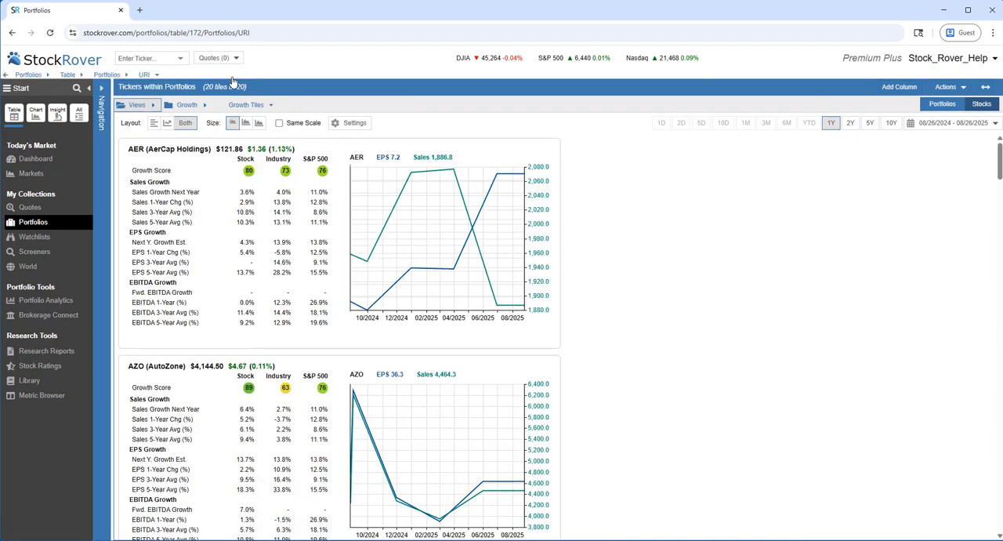
pyautogui.click(87, 90)
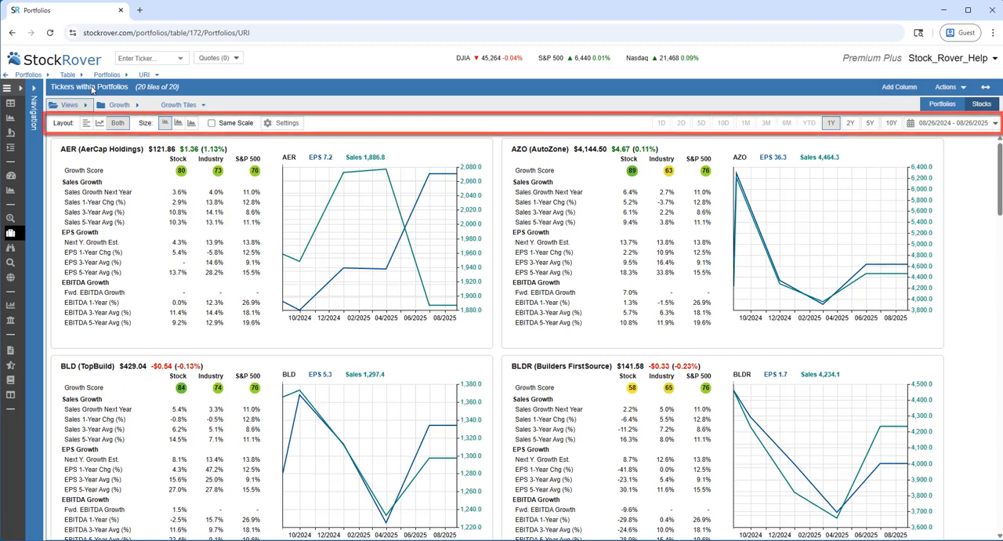
# - Set the growth tile charts to a 2Y period and the largest chart size
pyautogui.click(851, 124)
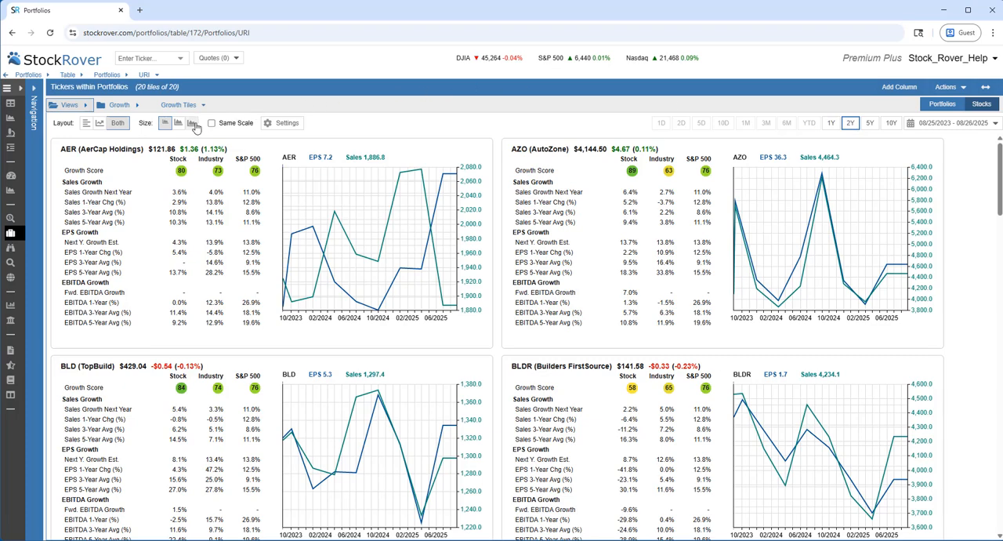
pyautogui.click(193, 124)
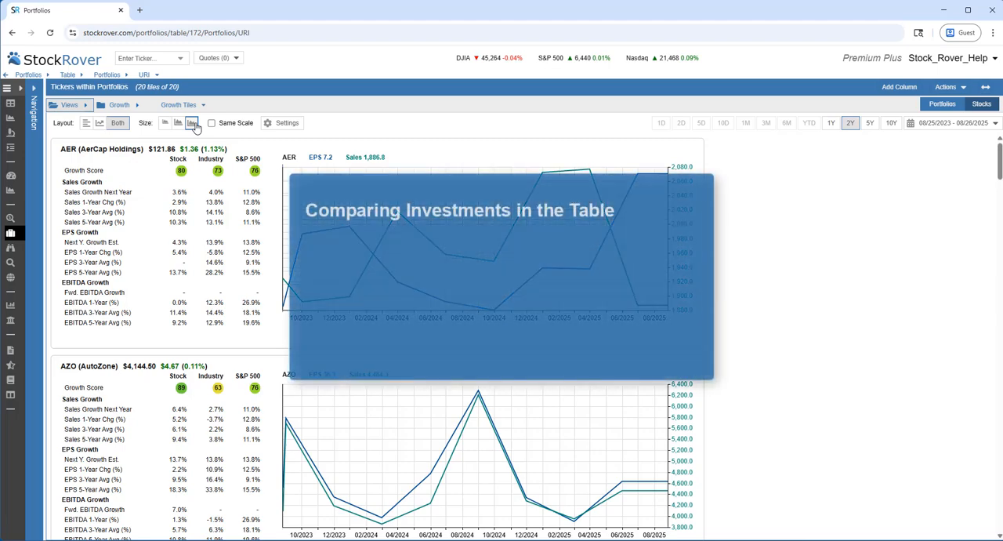
# - Expand the collapsed Navigation and Start areas again
pyautogui.click(34, 95)
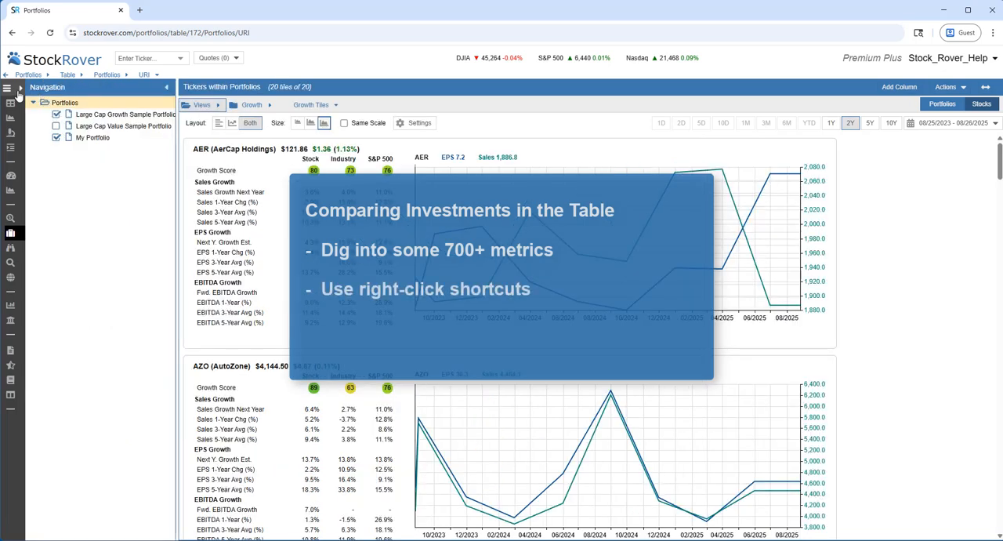
pyautogui.click(20, 89)
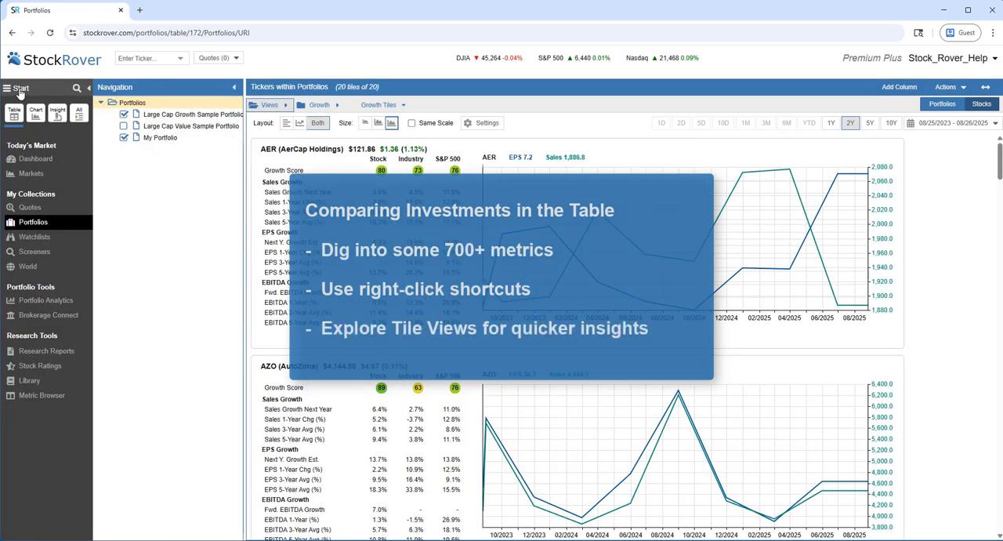